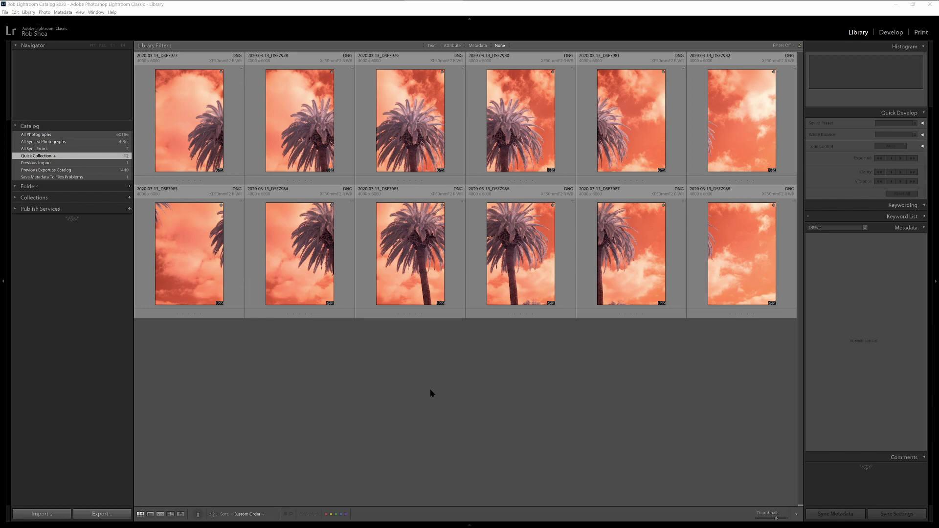
Develop the first palm photo with the Fujifilm X-T20 IR profile and sky-sampled white balance.
double_click(201, 141)
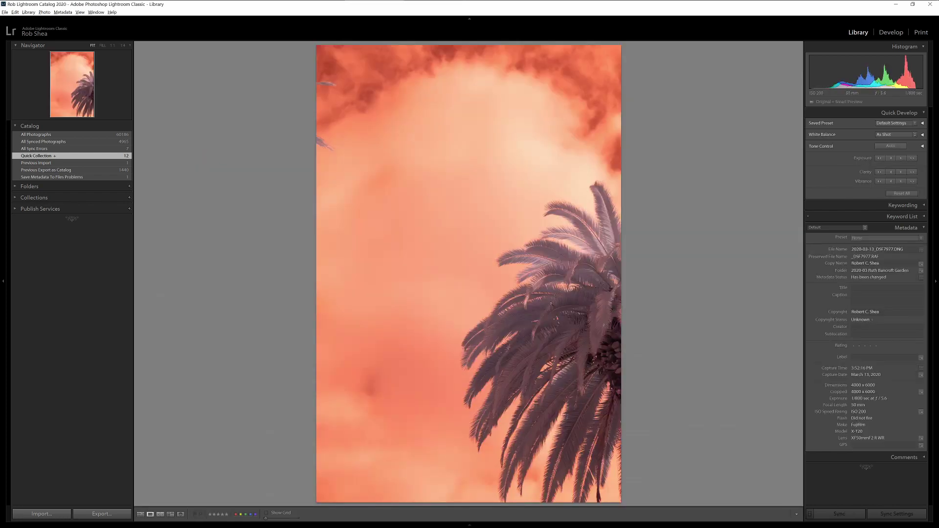
key("d")
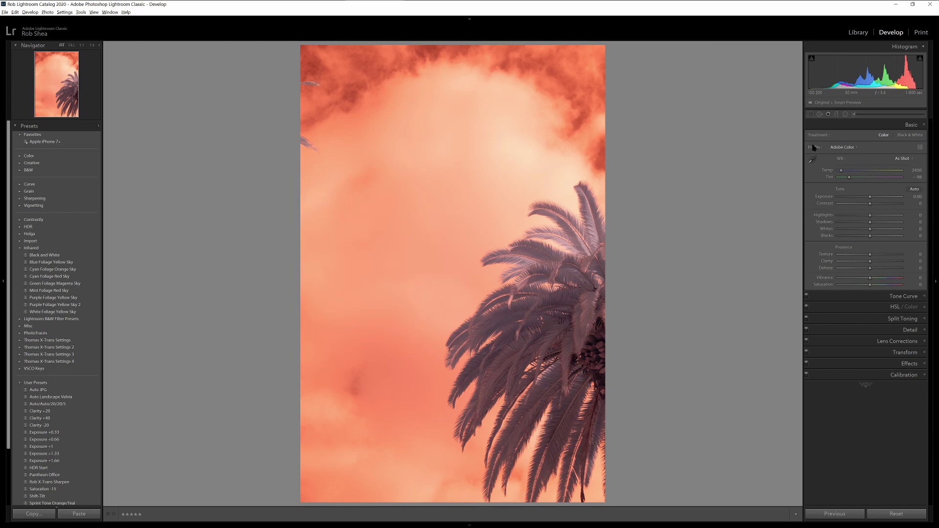
left_click(920, 148)
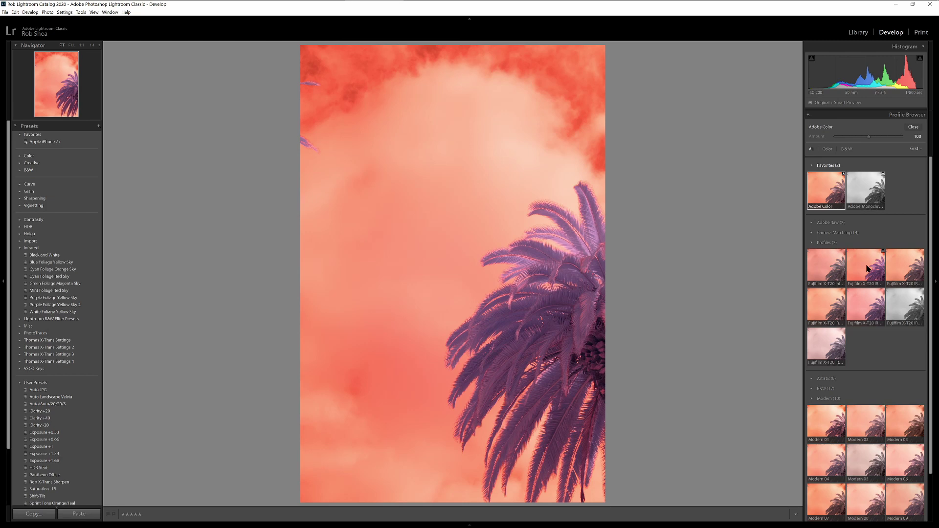
left_click(867, 268)
left_click(912, 127)
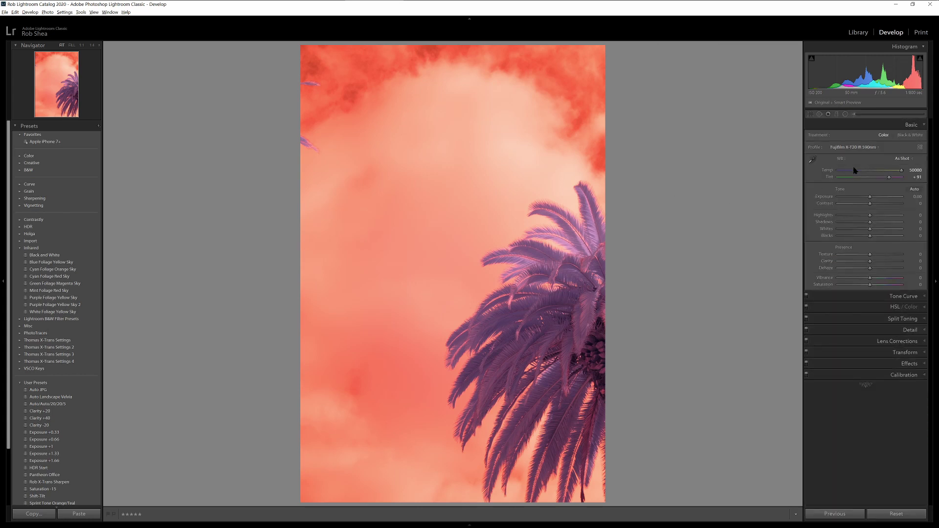
left_click(812, 159)
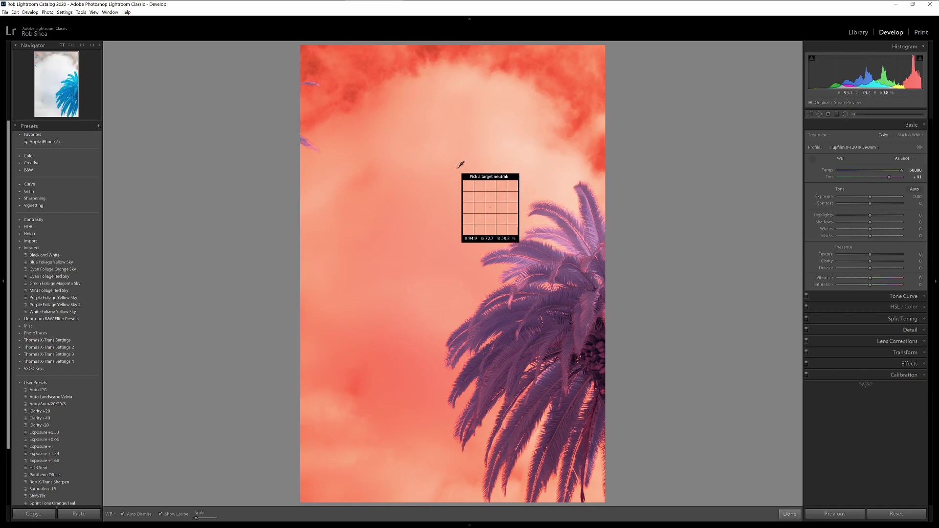
left_click(458, 167)
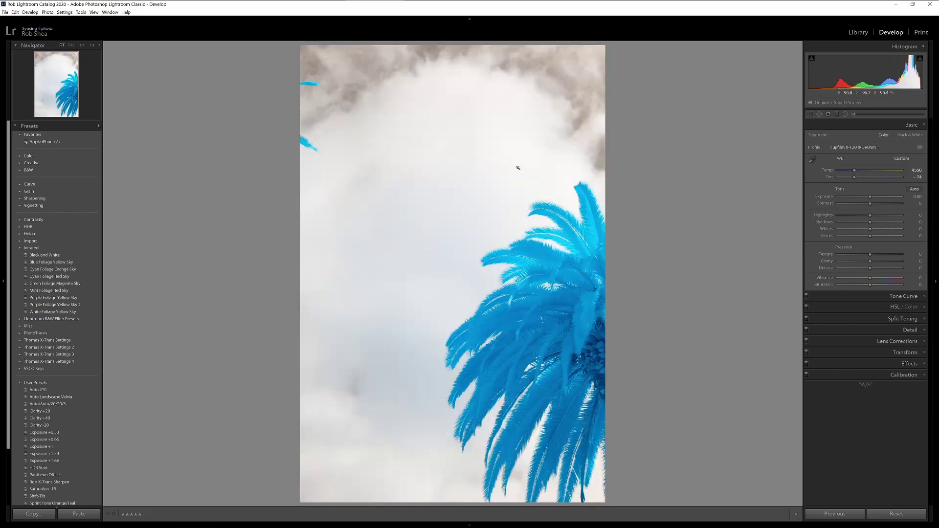
Select all twelve palm photos in the grid and sync the first photo's profile and white balance.
key("g")
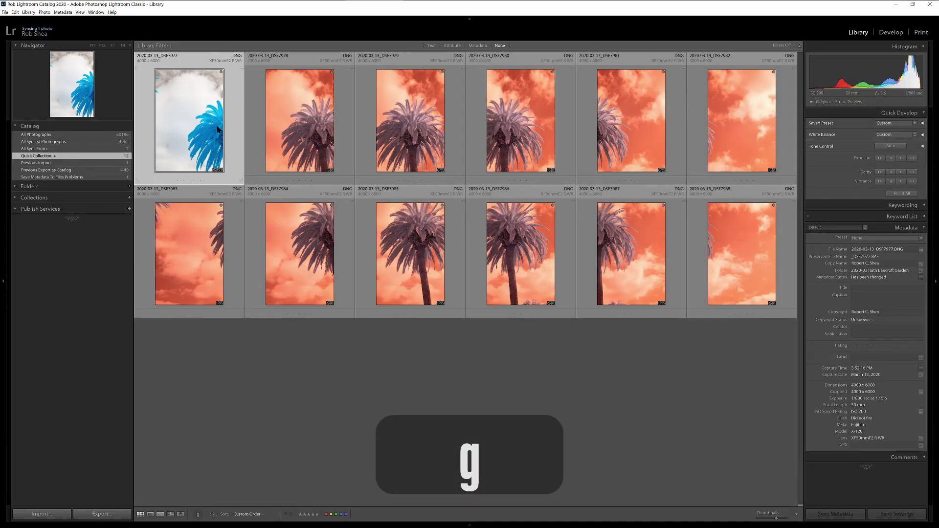
left_click(690, 270, "shift")
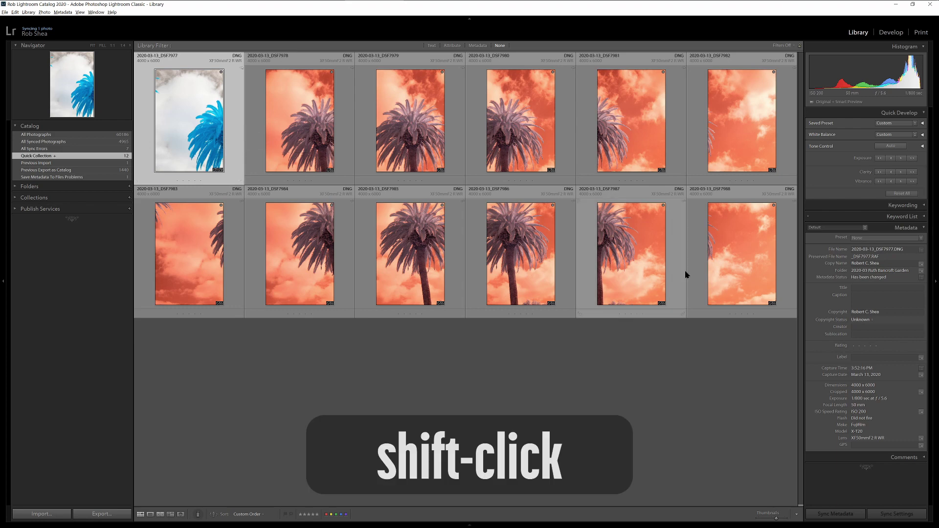
left_click(733, 264, "shift")
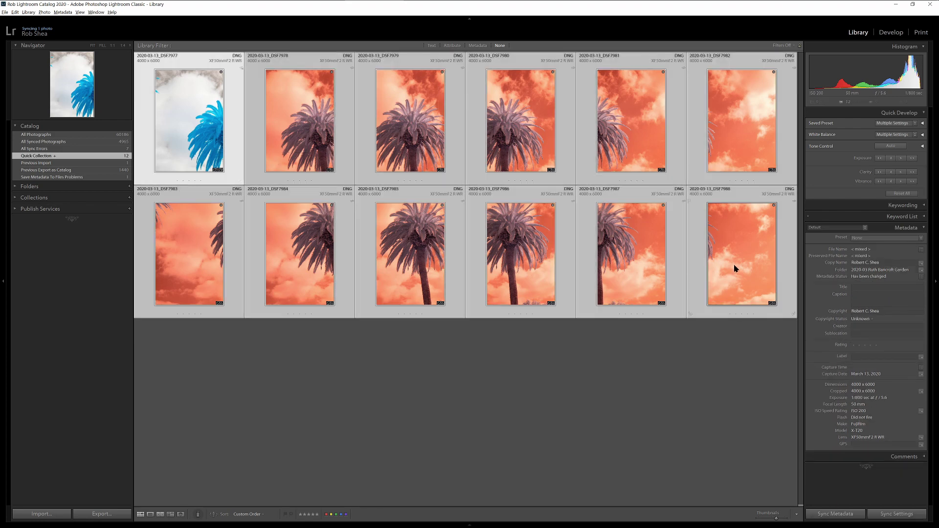
left_click(888, 515)
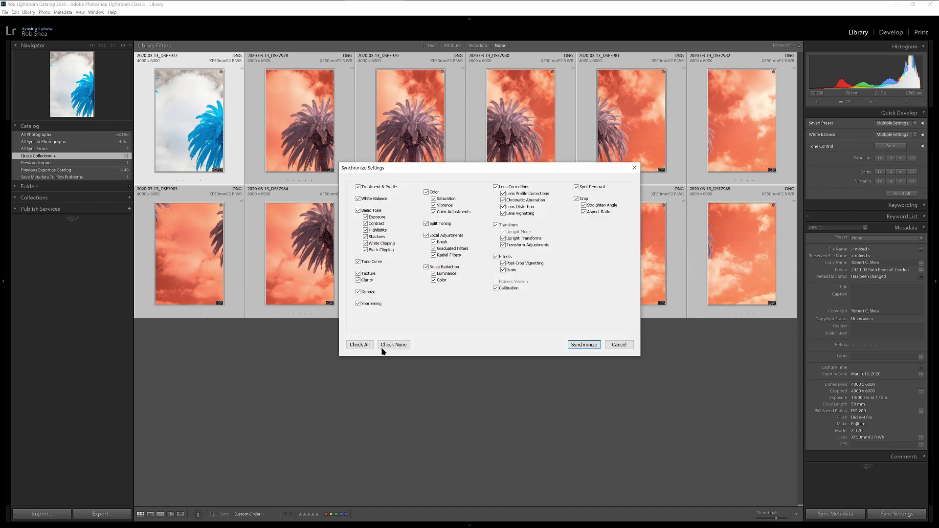
left_click(582, 345)
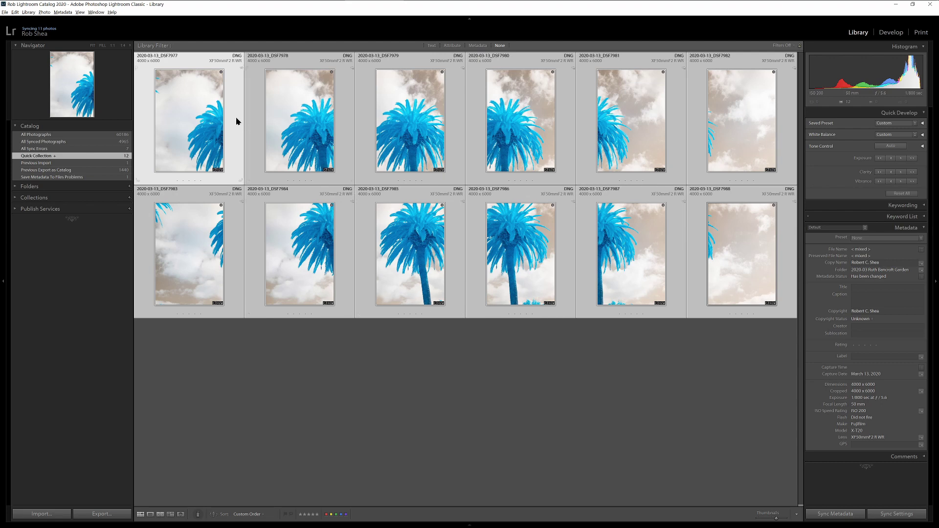
Start a Photo Merge > Panorama of the twelve selected palm photos.
right_click(198, 119)
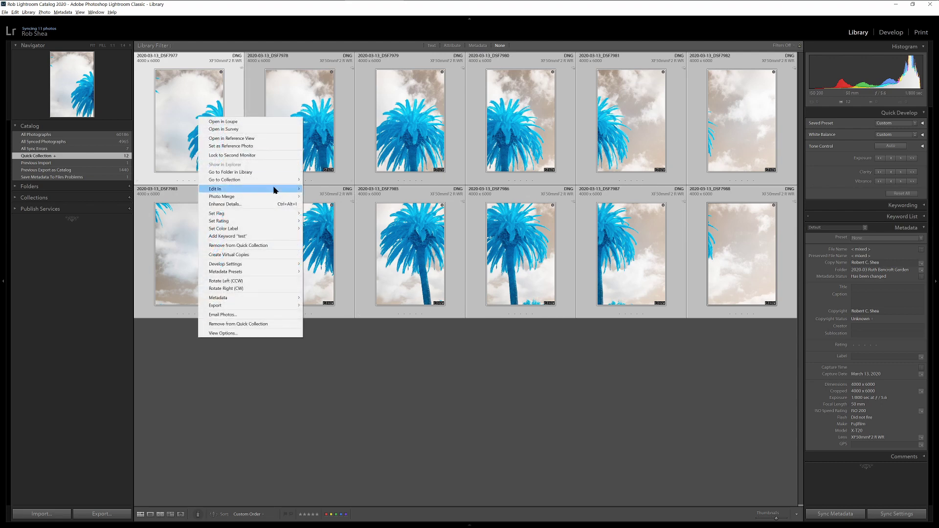
mouse_move(250, 198)
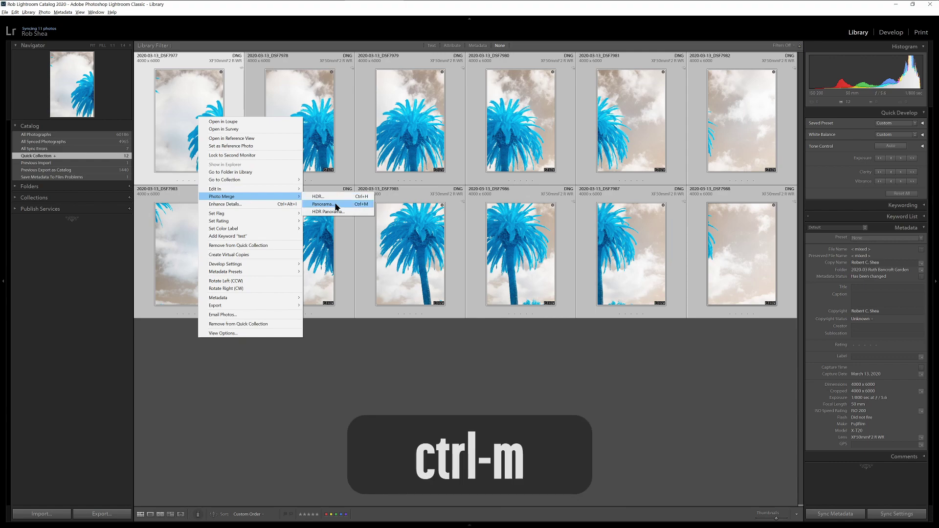
left_click(337, 204)
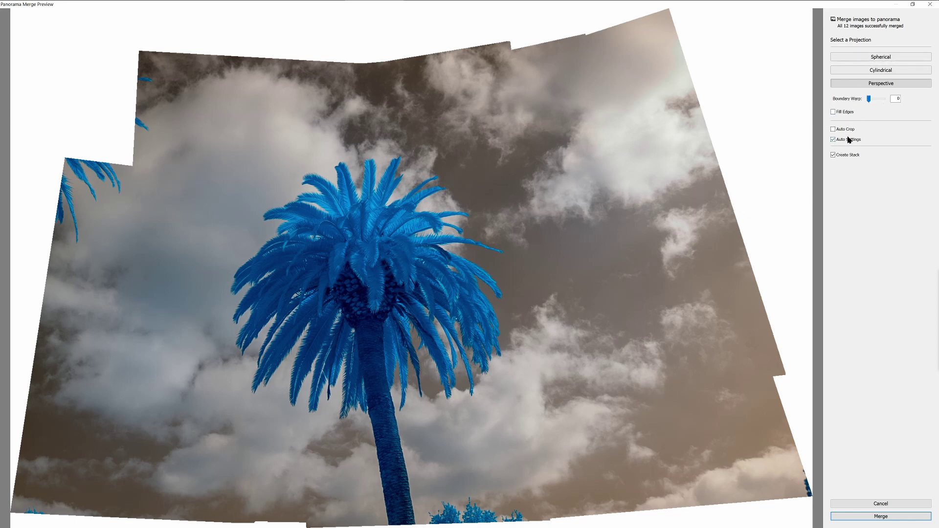
left_click(862, 57)
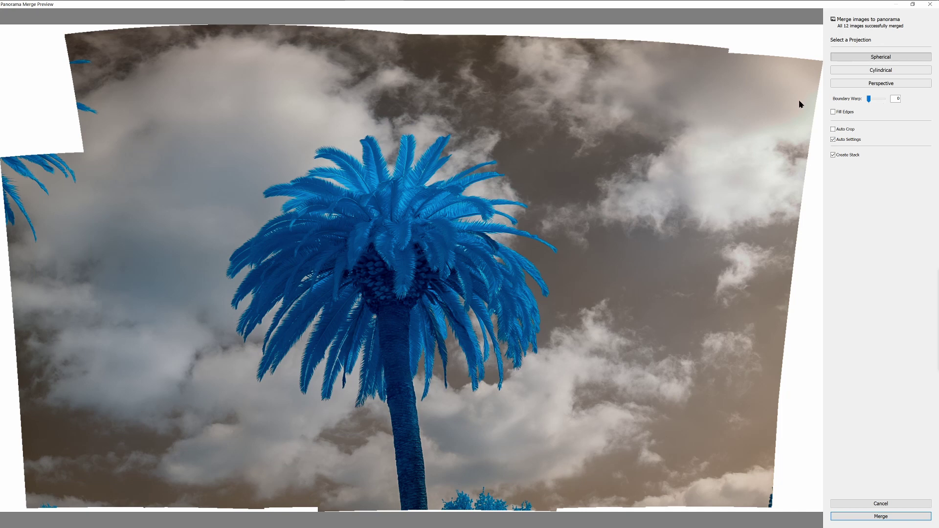
left_click(840, 74)
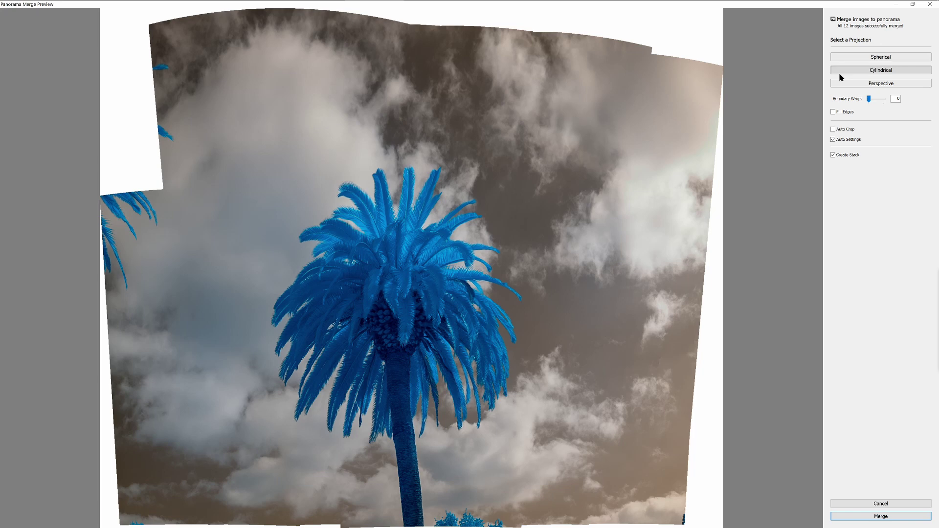
left_click(848, 84)
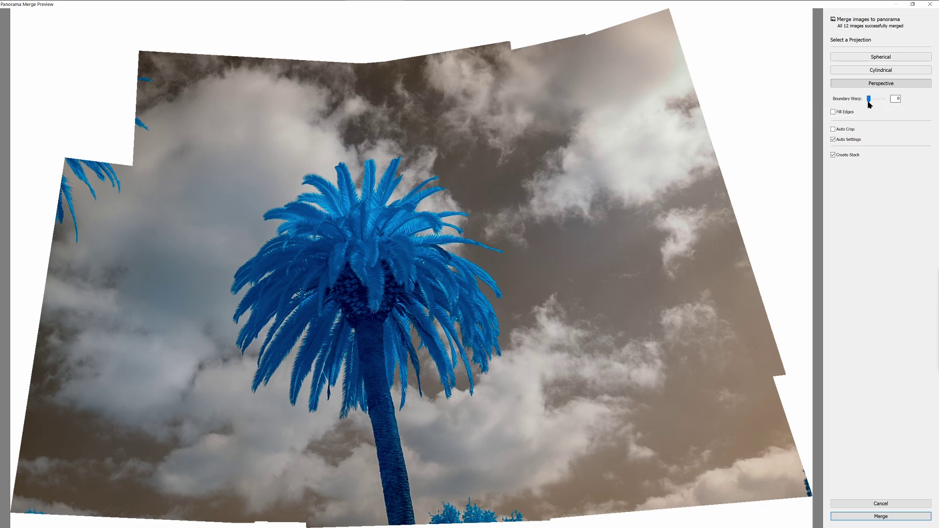
Try Boundary Warp 3, then switch Fill Edges and Auto Crop on and back off.
mouse_move(868, 99)
left_mouse_down()
mouse_move(890, 101)
mouse_move(851, 101)
left_mouse_up()
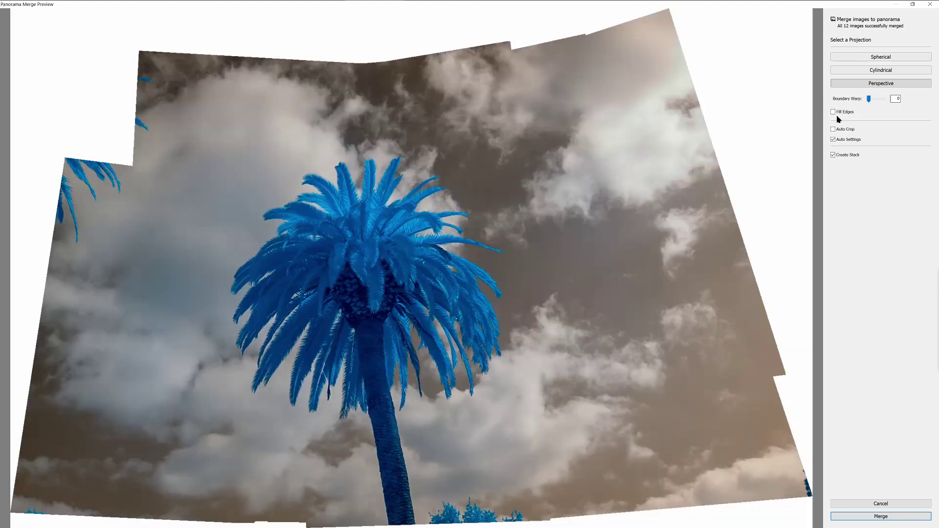
left_click(832, 112)
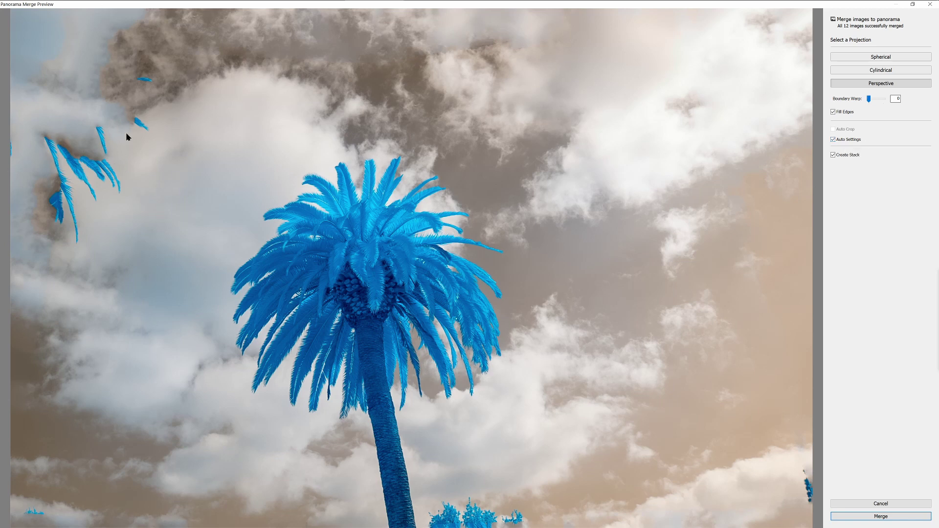
left_click(838, 114)
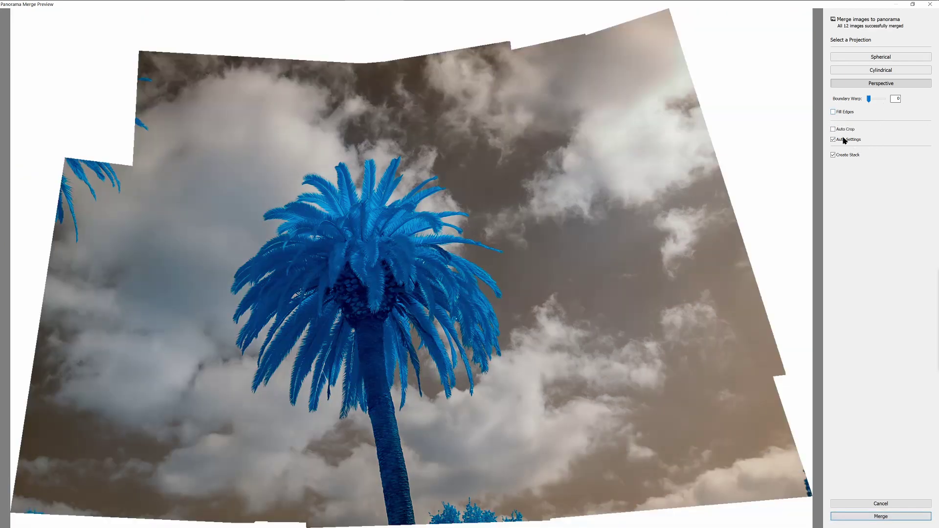
left_click(833, 129)
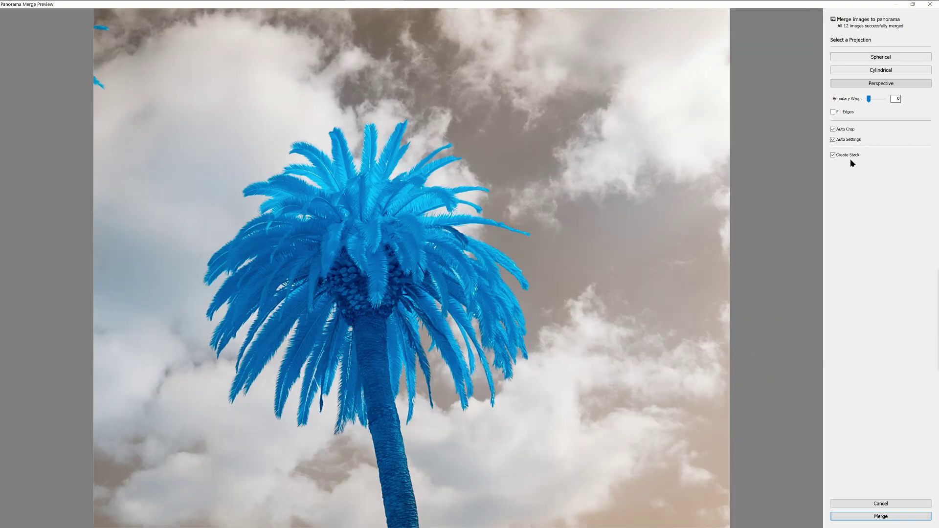
left_click(832, 130)
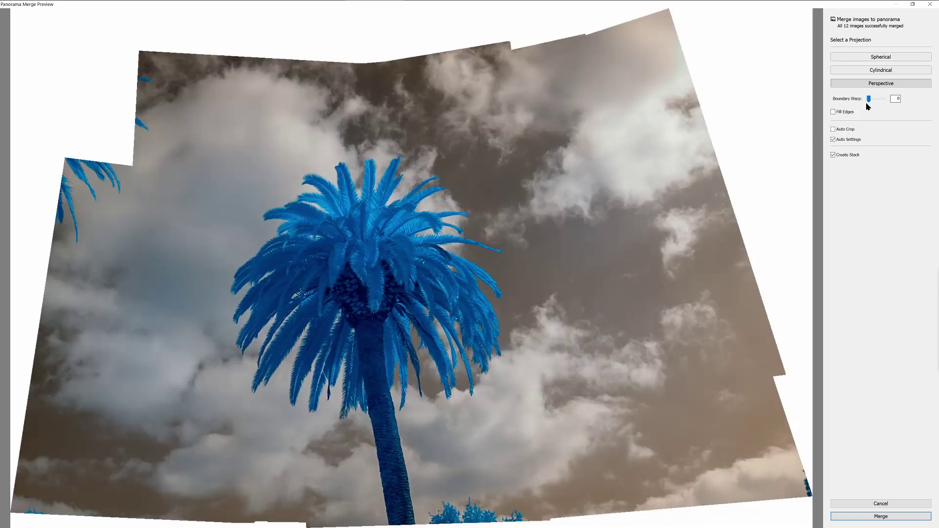
Set Boundary Warp to 100 so the panorama fills its rectangular frame.
left_click_drag(869, 100, 884, 99)
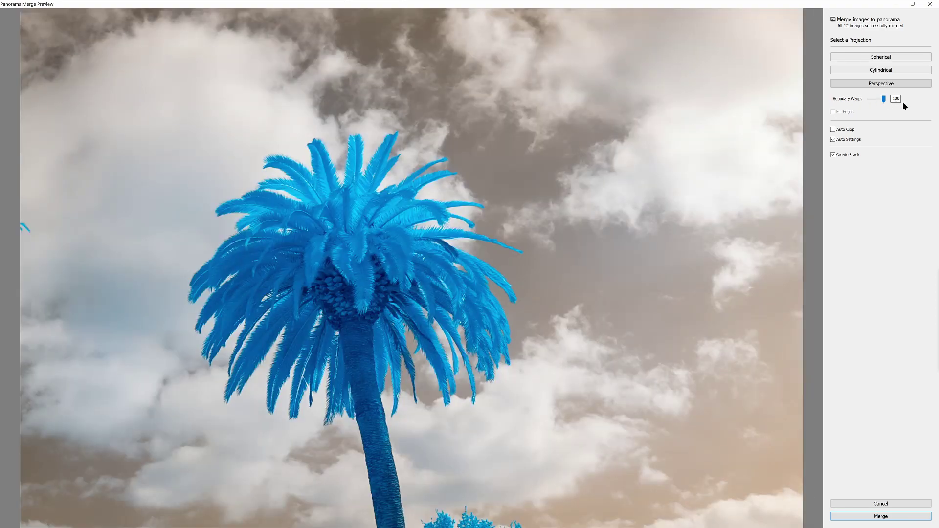
left_click_drag(883, 99, 879, 101)
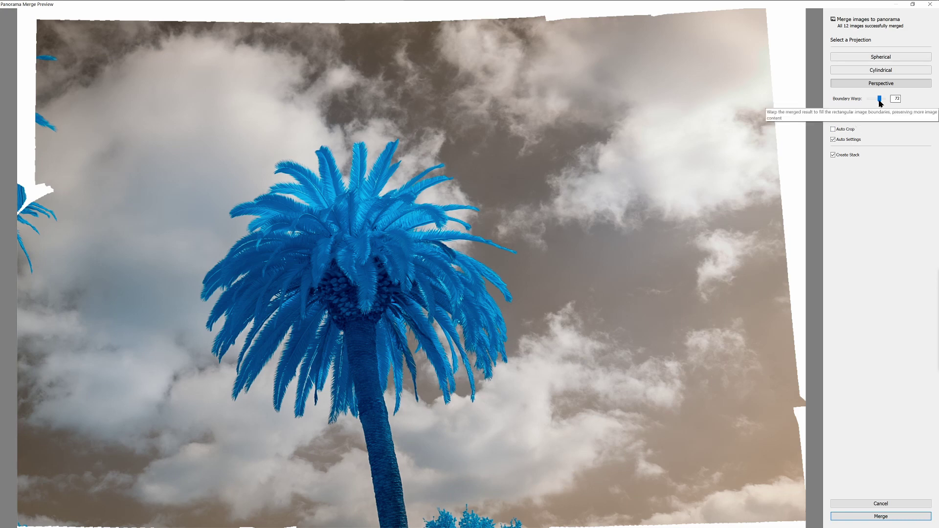
left_click_drag(879, 99, 886, 99)
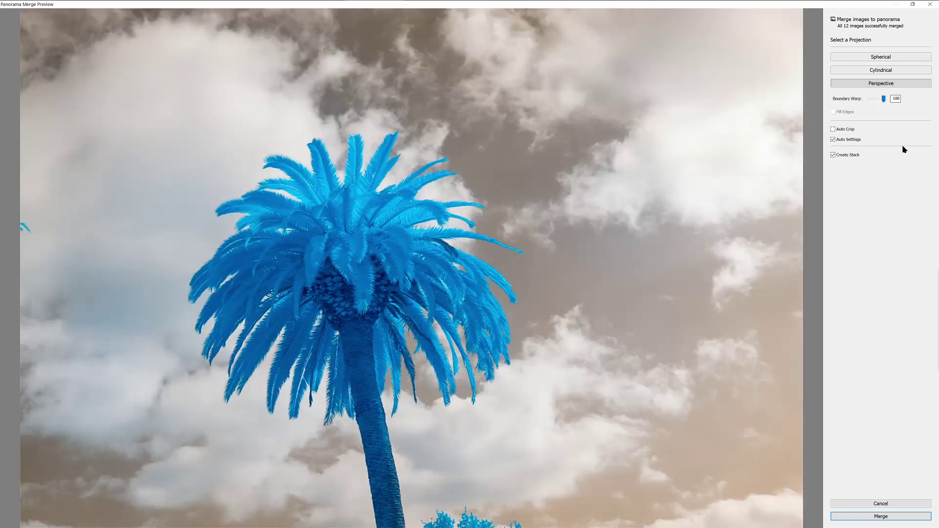
Merge the panorama and open the new Pano-4 image in Develop.
left_click(861, 517)
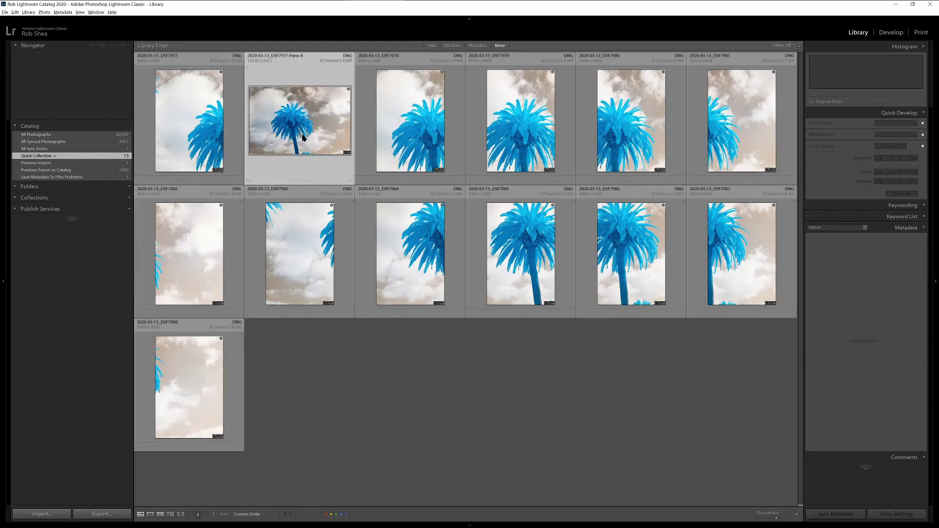
double_click(304, 127)
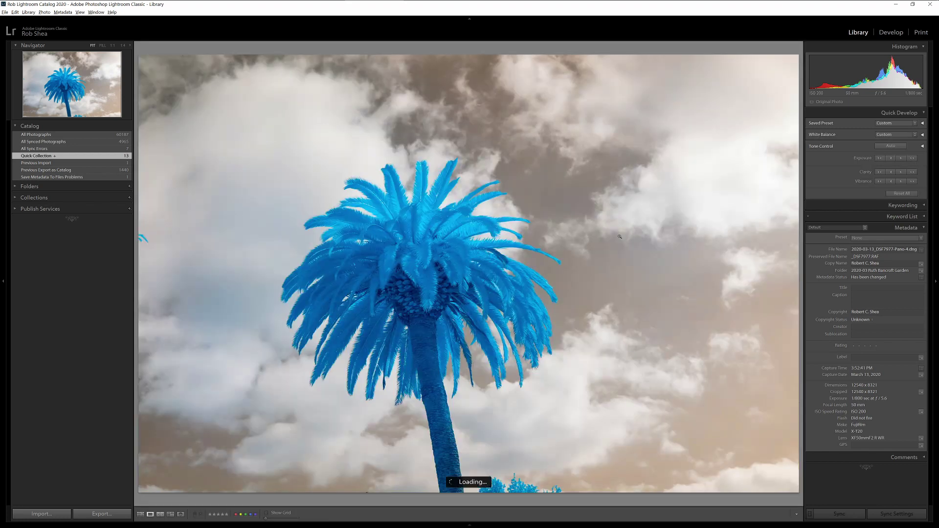
key("d")
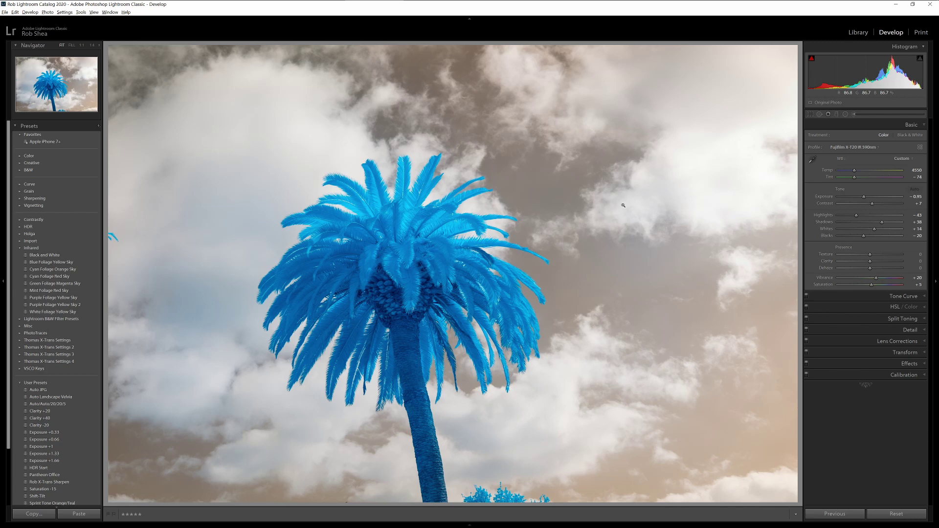
Sample white balance from a neutral sky point, then warm it to Temp 5552, Tint −73.
left_click(812, 160)
left_click(320, 143)
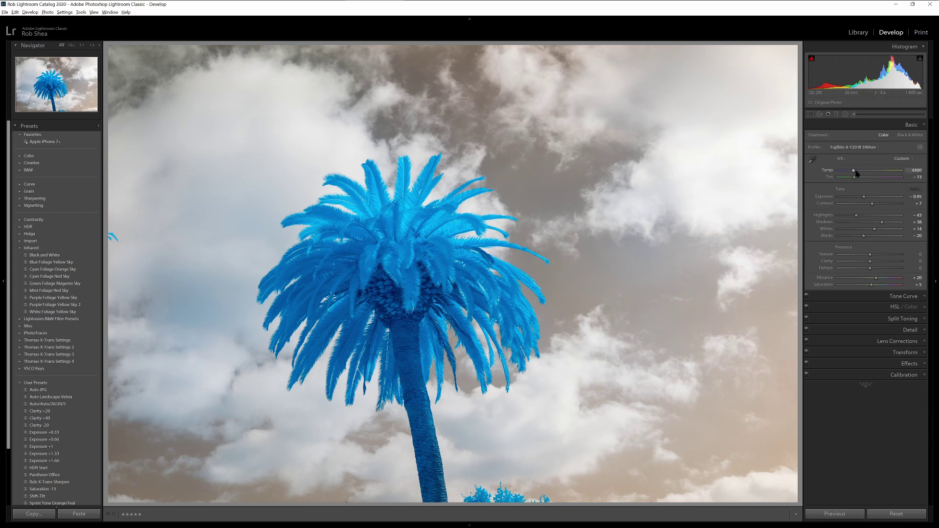
mouse_move(853, 170)
left_mouse_down()
mouse_move(872, 174)
mouse_move(859, 176)
left_mouse_up()
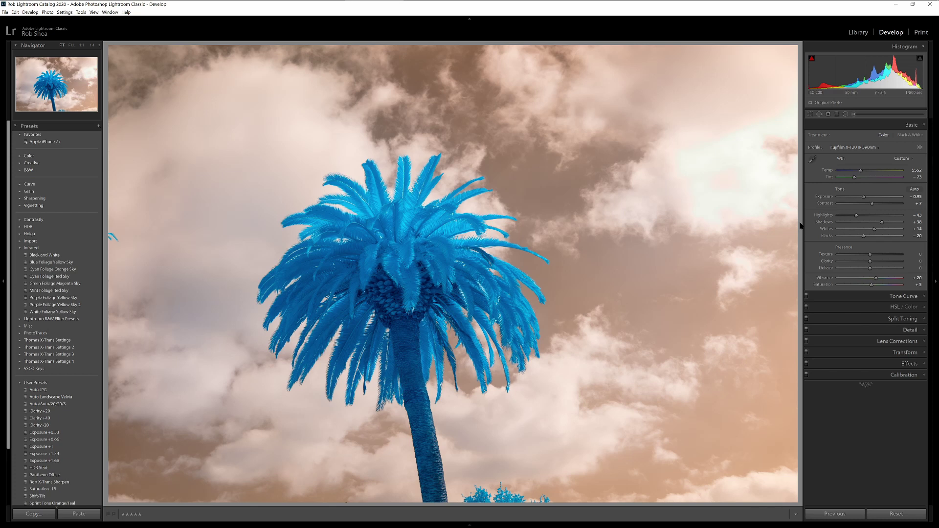
Send the panorama to Adobe Photoshop 2020 via Edit In and fit the image on screen.
right_click(526, 189)
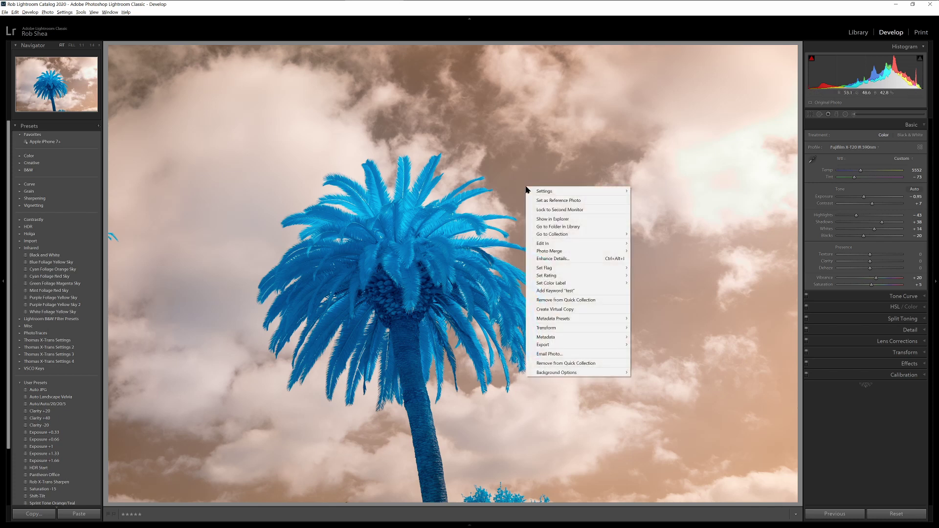
mouse_move(589, 243)
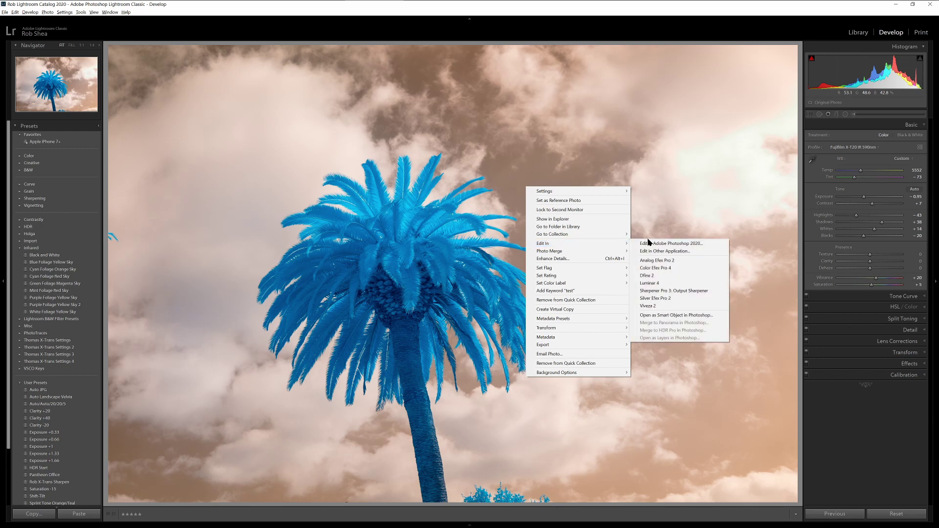
left_click(662, 243)
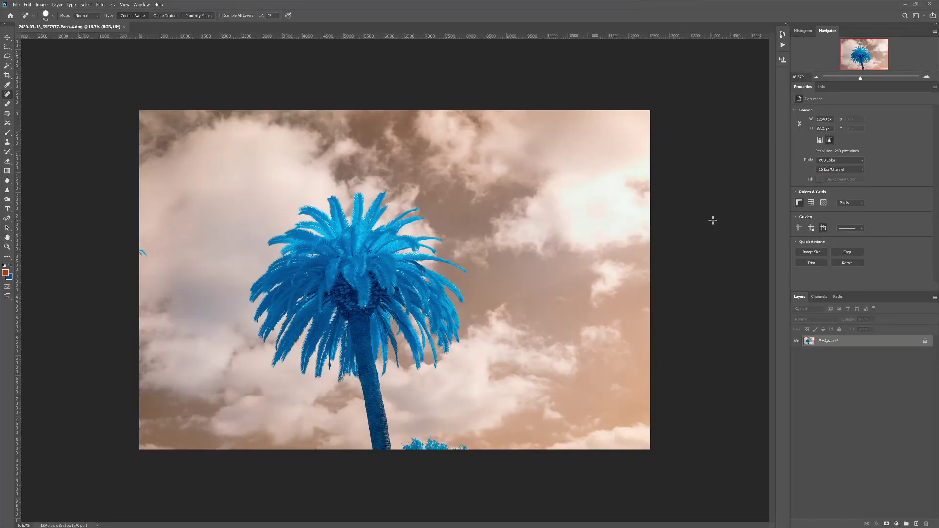
key("ctrl+0")
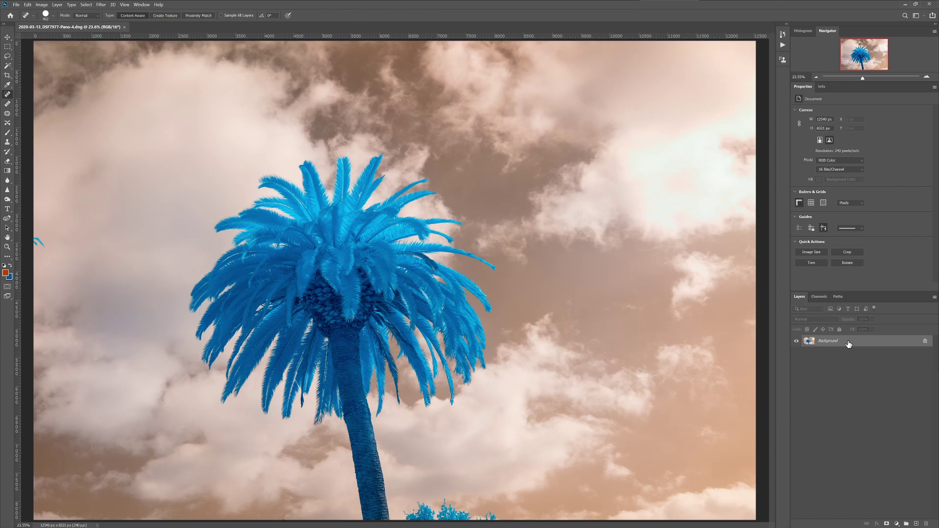
Duplicate and invert the layer, set its blend mode to Color, and merge it into the Background.
key("ctrl+j")
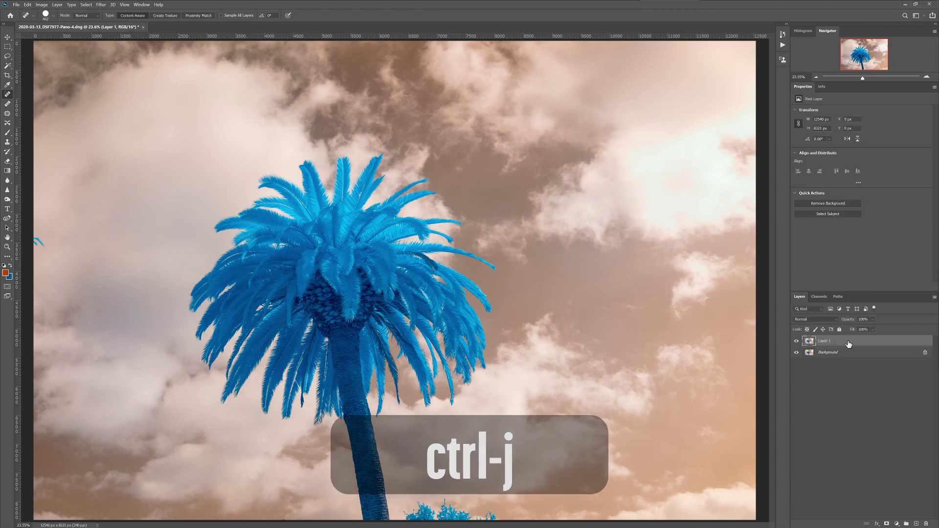
key("ctrl+i")
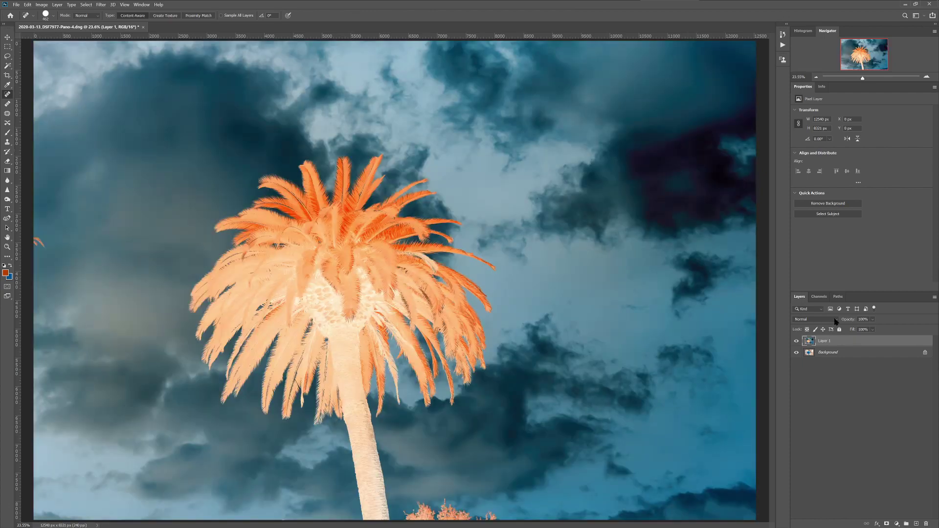
left_click(835, 321)
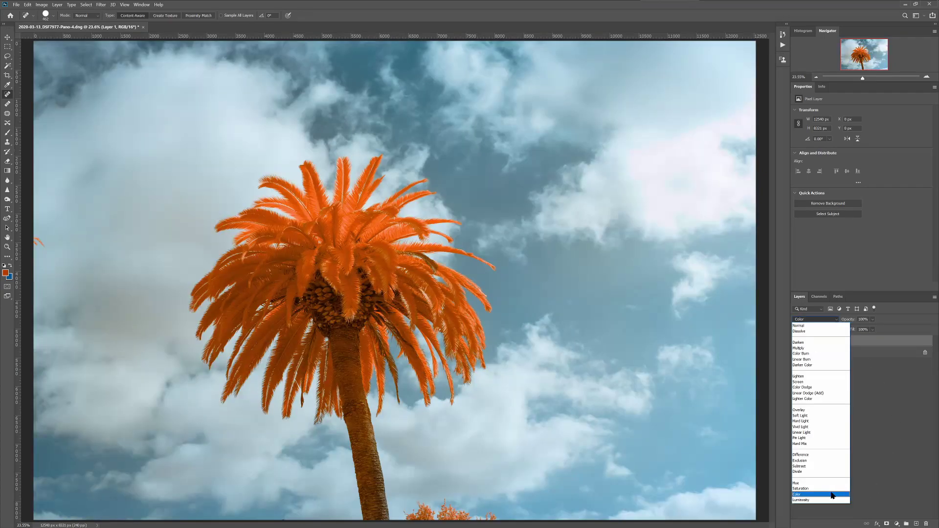
left_click(832, 495)
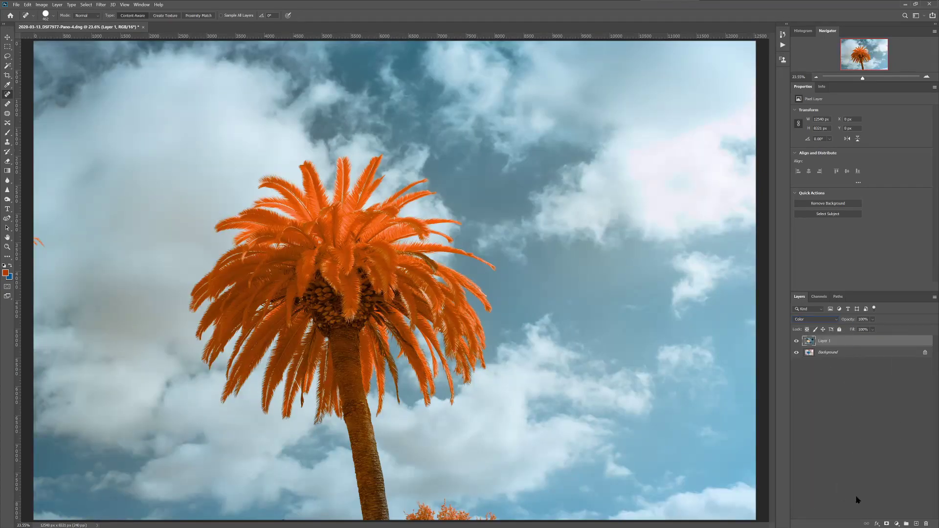
key("ctrl+e")
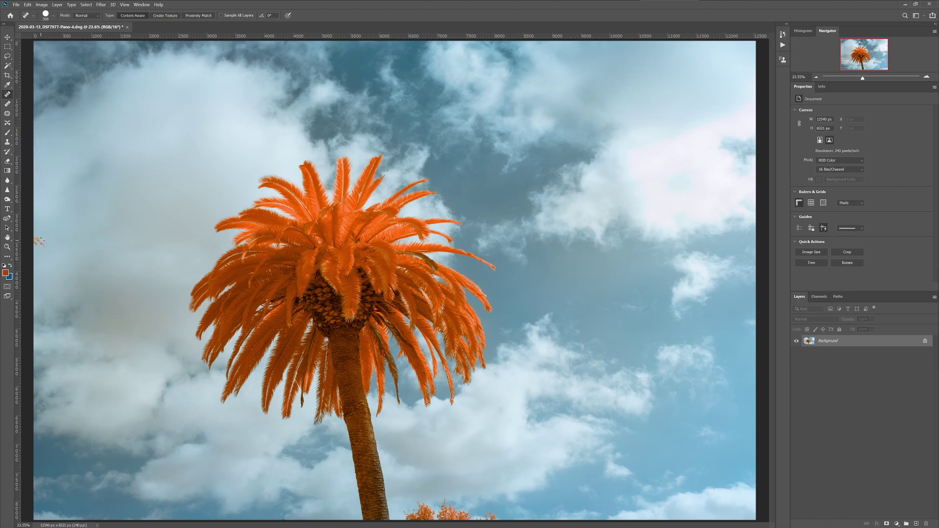
Spot-heal the left-edge leaf fragment and bottom-edge trees, then save the image.
left_click_drag(39, 237, 38, 245)
mouse_move(410, 511)
left_mouse_down()
mouse_move(437, 520)
mouse_move(445, 501)
mouse_move(449, 522)
mouse_move(461, 509)
mouse_move(459, 518)
mouse_move(491, 517)
left_mouse_up()
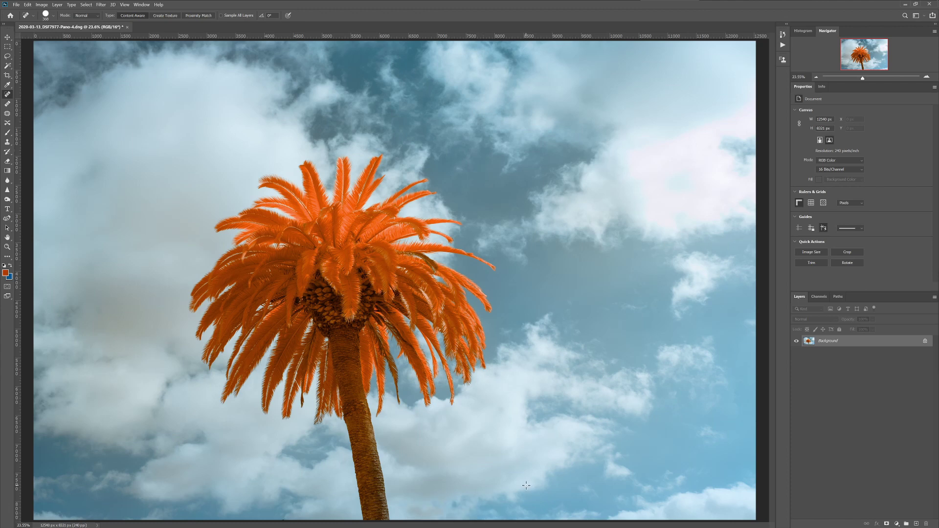
key("ctrl+s")
Return to Lightroom and show the edited panorama PSD in Library Loupe view.
key("alt+Tab")
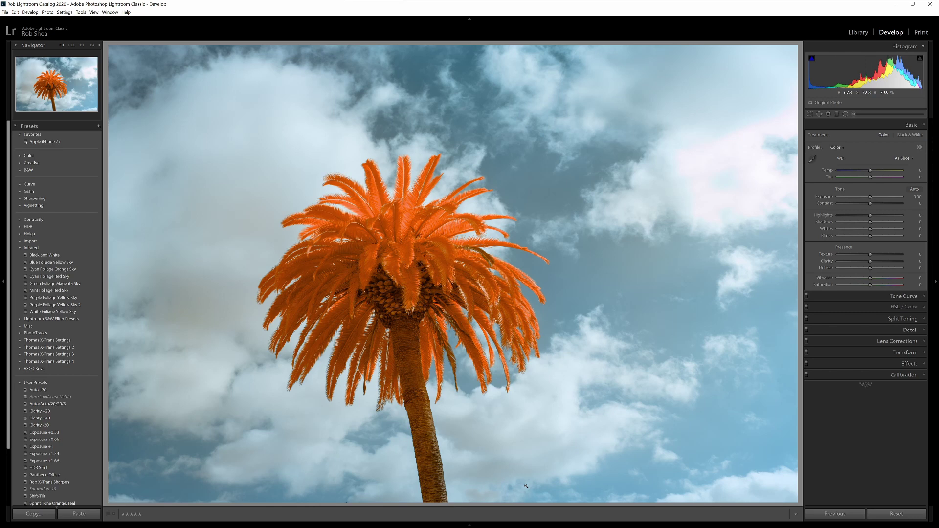
key("e")
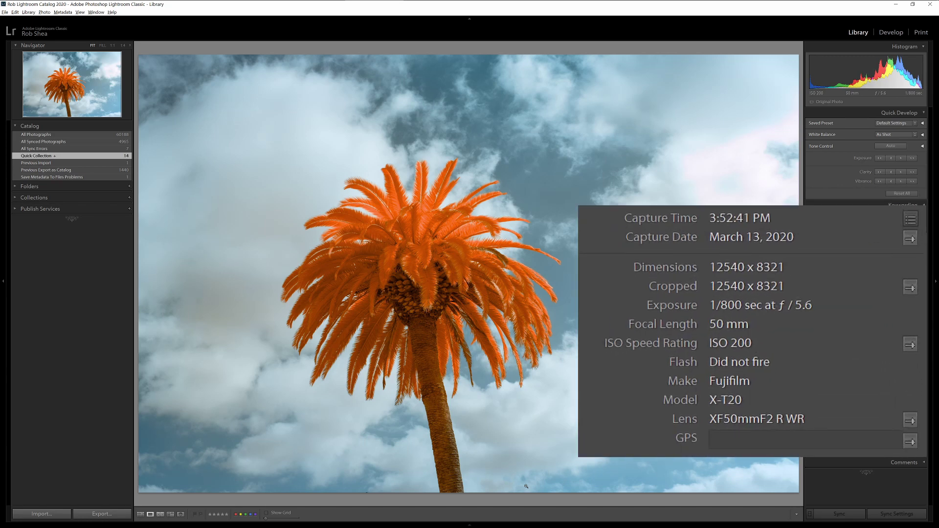
Multiply 12540 by 8321 in Calculator to get 104,345,340 pixels, then minimize it.
key("XF86Calculator")
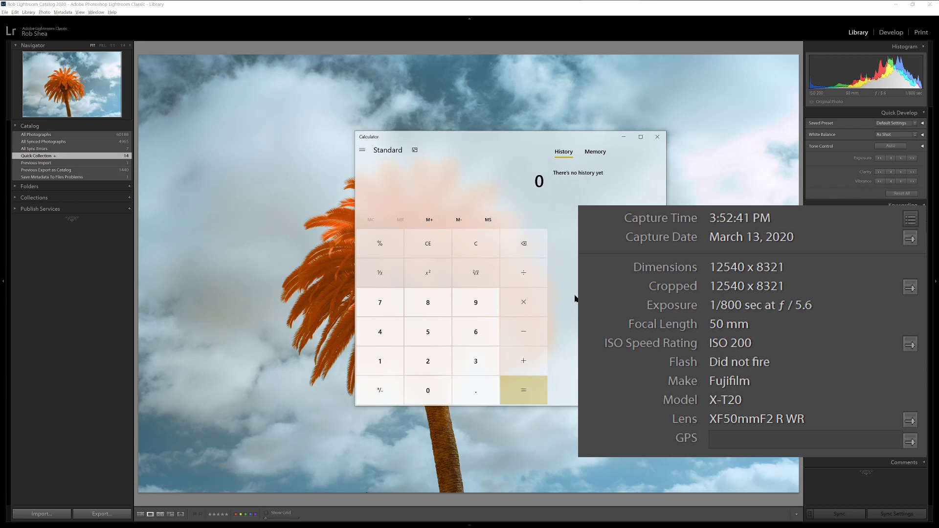
type("12540*8321")
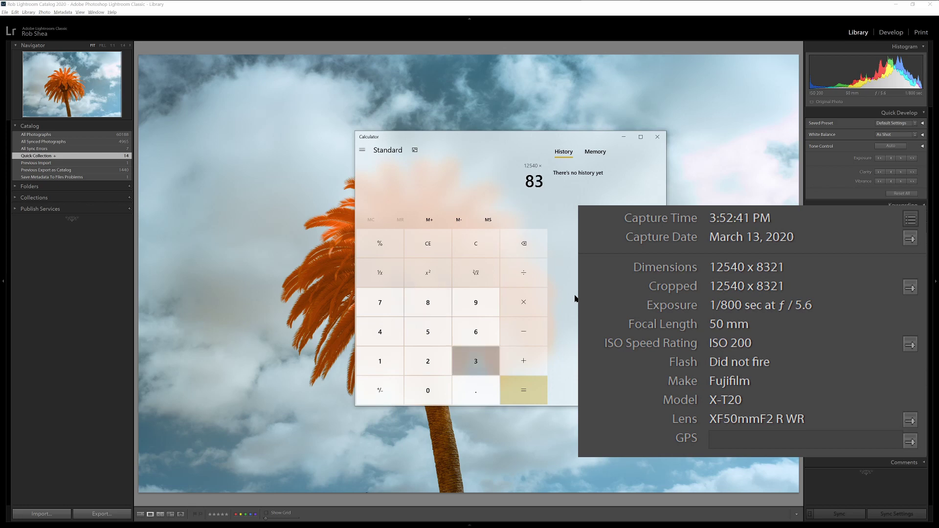
key("Return")
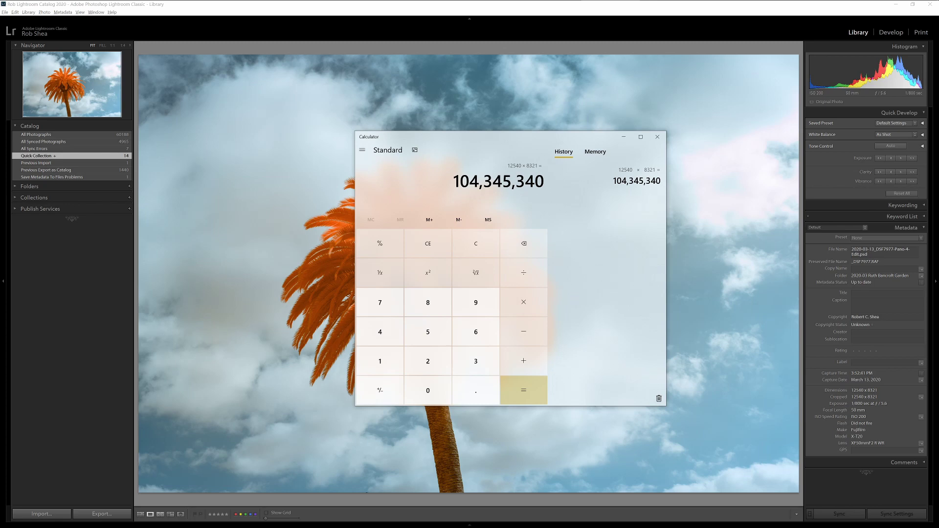
left_click(611, 7)
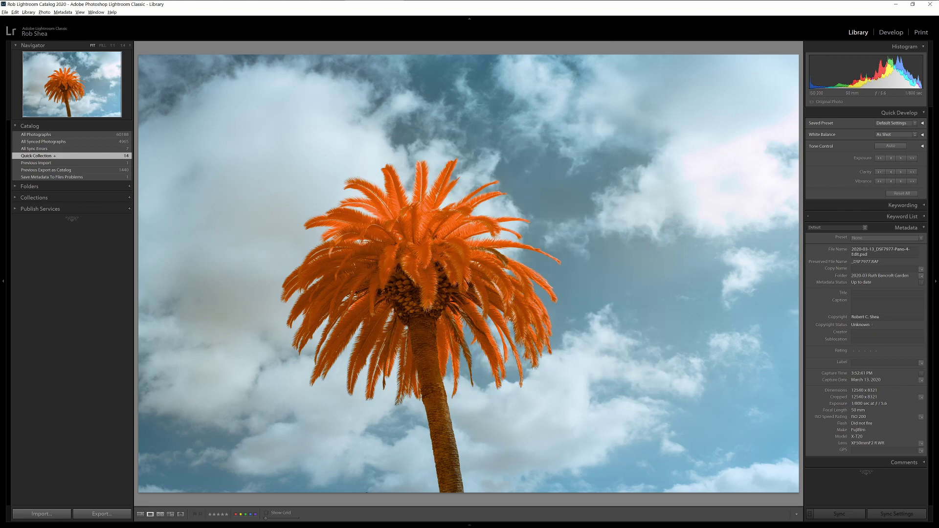